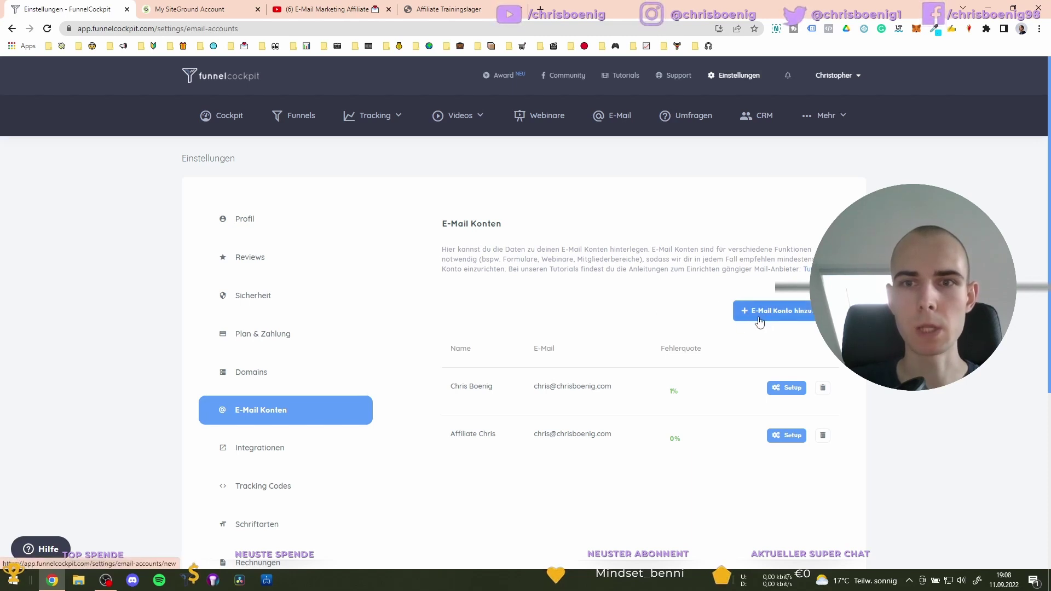
Open the first e-mail account's setup, then switch to SiteGround Site Tools and show its list of managed email accounts
{"action": "left_click", "coordinate": [776, 389]}
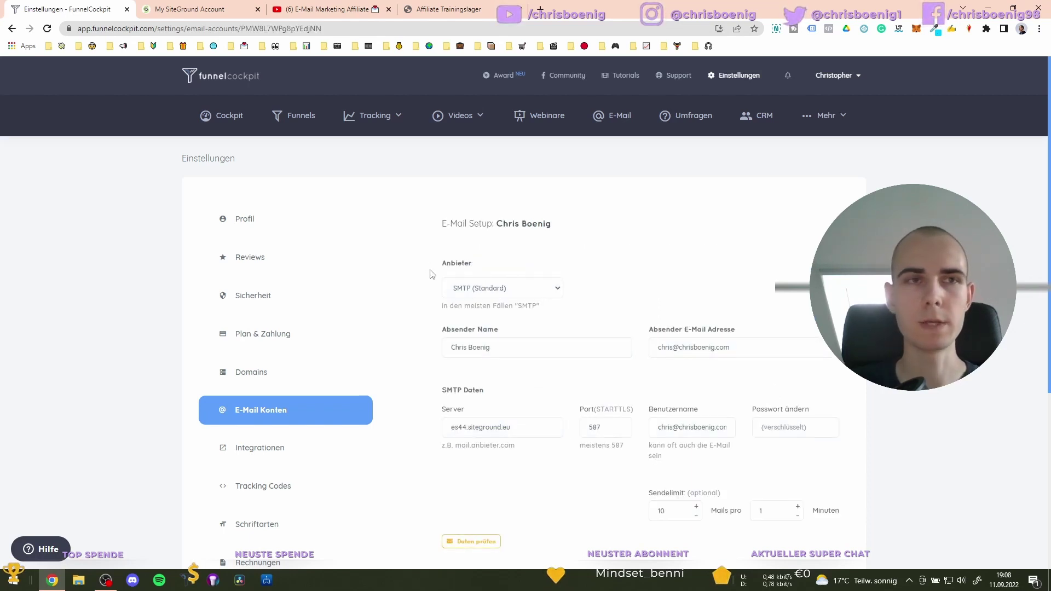
{"action": "left_click", "coordinate": [202, 10]}
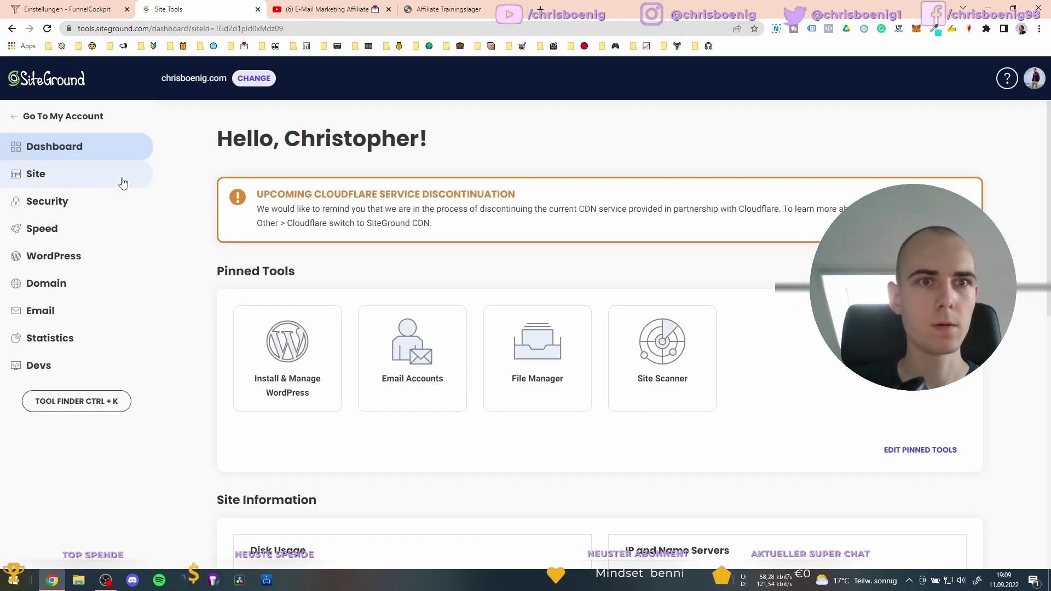
{"action": "left_click", "coordinate": [406, 372]}
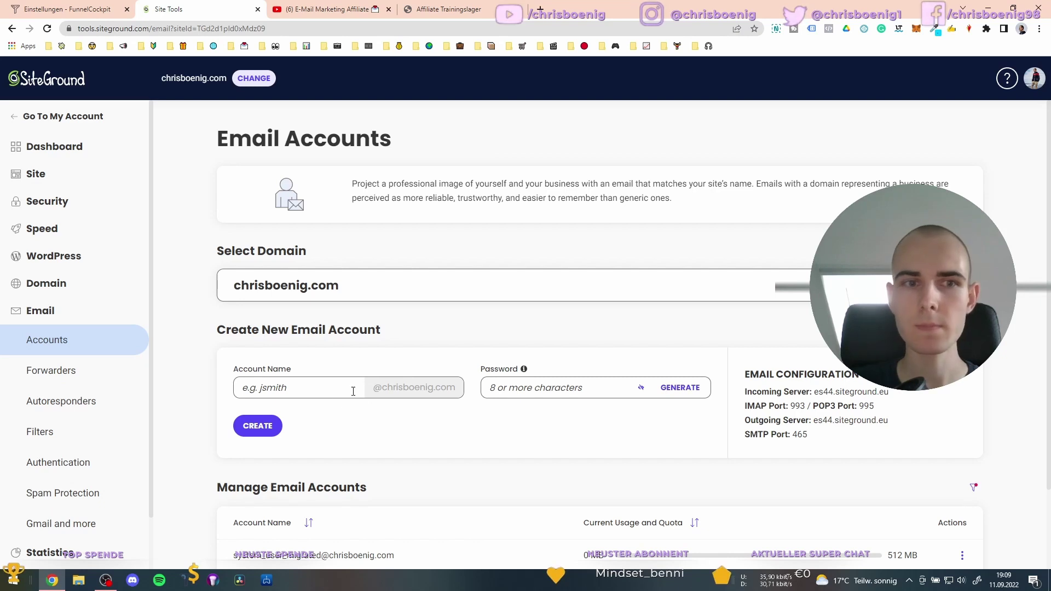
{"action": "scroll", "coordinate": [266, 383], "scroll_direction": "down", "scroll_amount": 2}
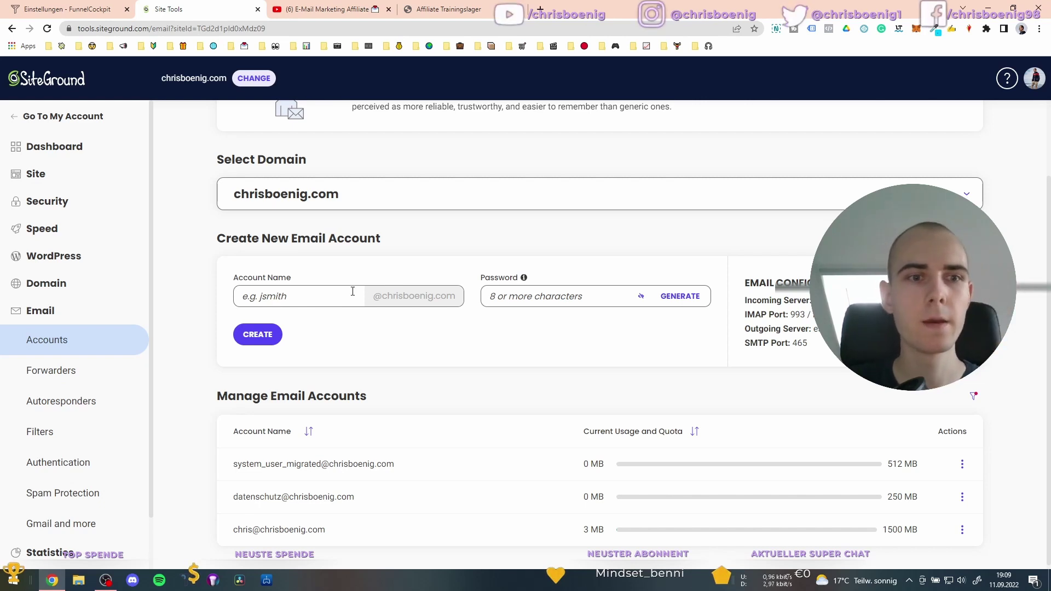
{"action": "scroll", "coordinate": [298, 416], "scroll_direction": "down", "scroll_amount": 1}
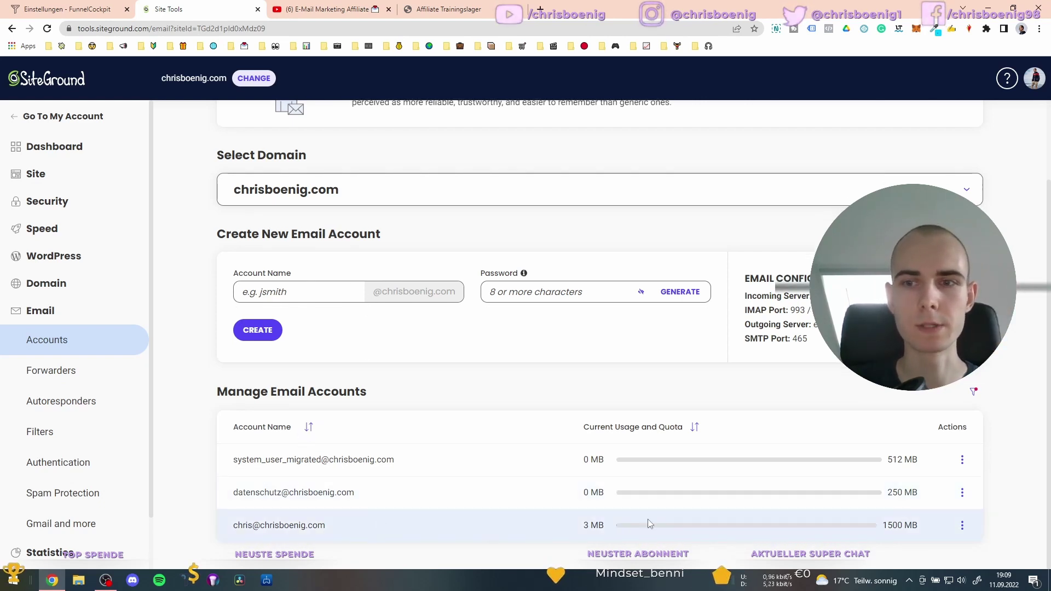
Switch back to FunnelCockpit and inspect the available Anbieter options and the sender e-mail address in the account setup
{"action": "left_click", "coordinate": [65, 9]}
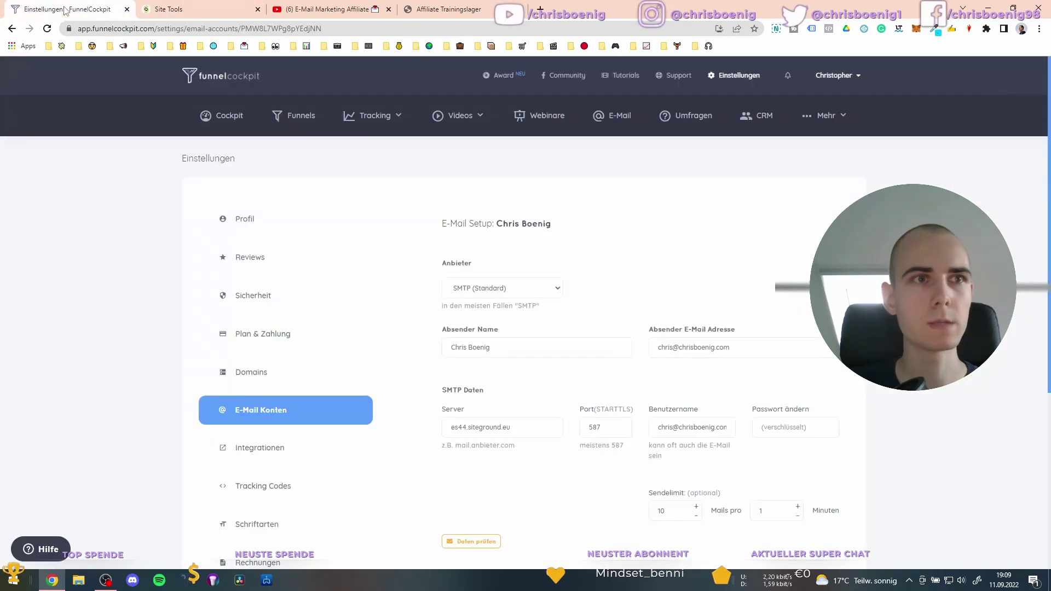
{"action": "scroll", "coordinate": [417, 192], "scroll_direction": "down", "scroll_amount": 2}
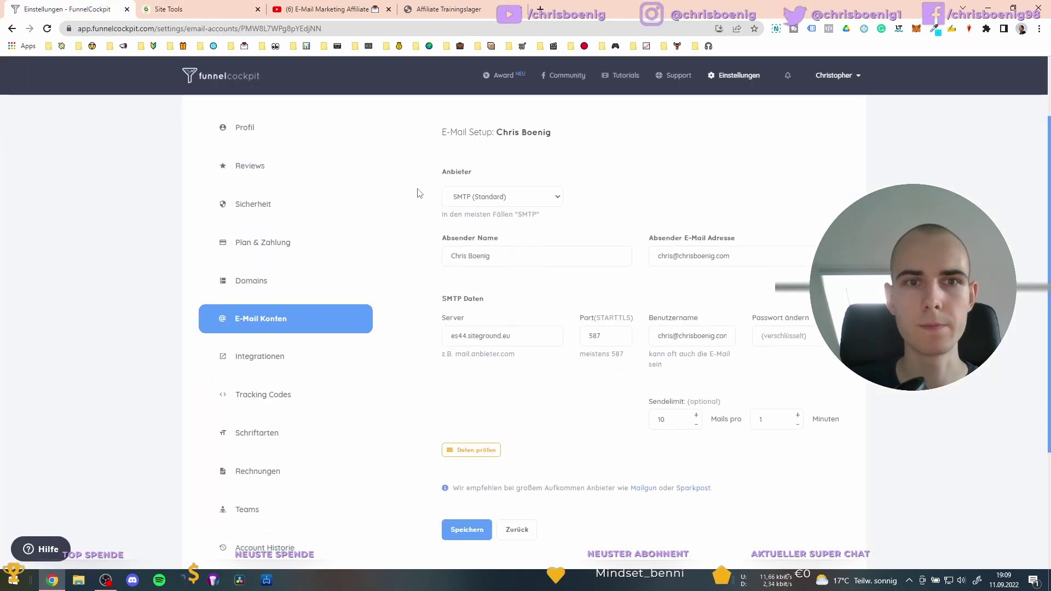
{"action": "left_click", "coordinate": [465, 196]}
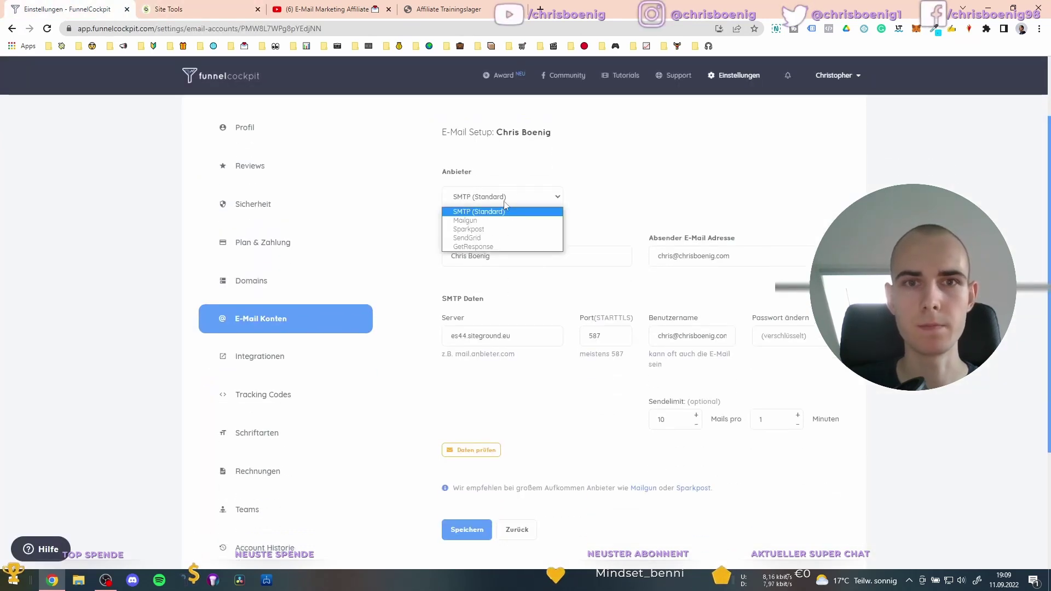
{"action": "left_click", "coordinate": [593, 182]}
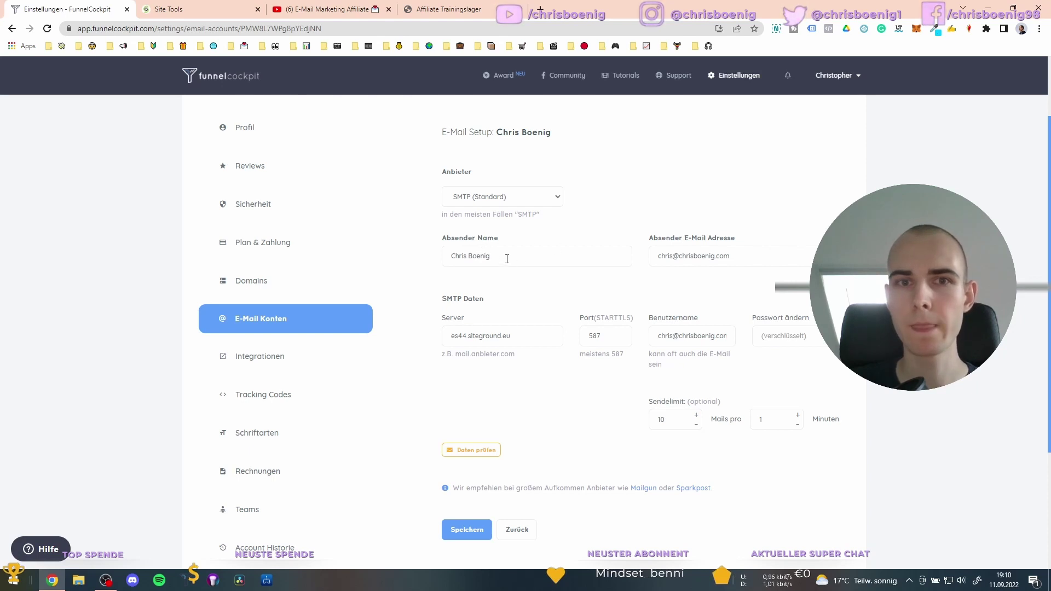
{"action": "left_click", "coordinate": [676, 255]}
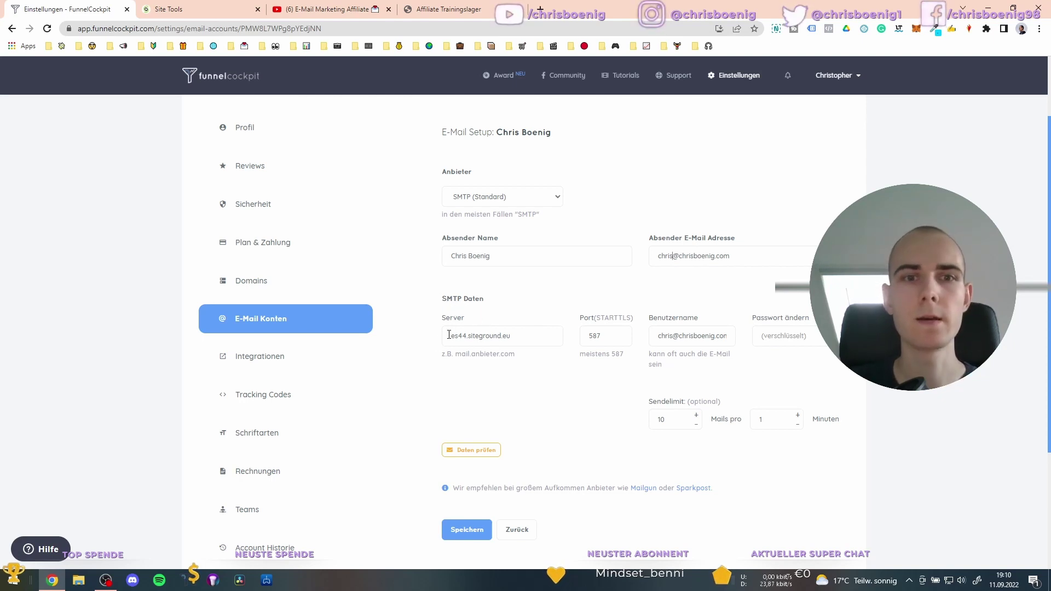
Compare the incoming server in SiteGround's email configuration with the SMTP server and port entered in FunnelCockpit
{"action": "left_click", "coordinate": [207, 17]}
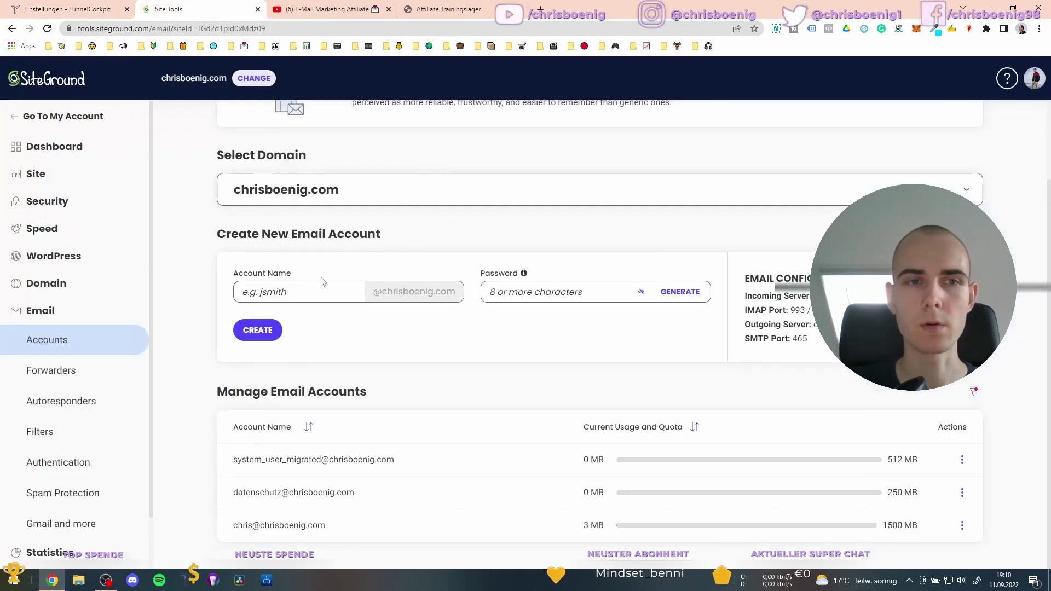
{"action": "scroll", "coordinate": [688, 300], "scroll_direction": "up", "scroll_amount": 2}
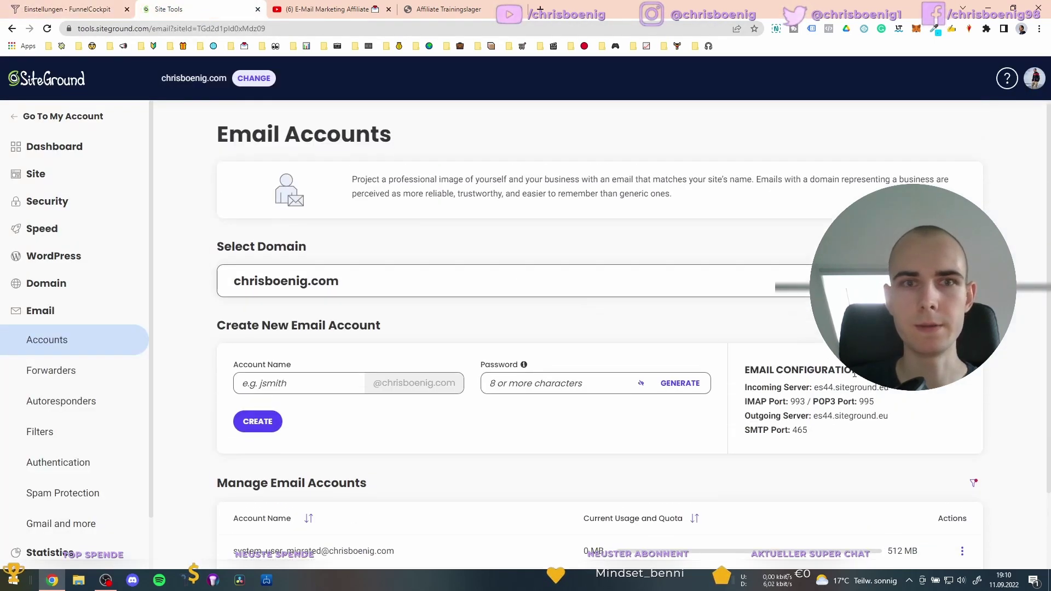
{"action": "left_click_drag", "start_coordinate": [814, 388], "coordinate": [898, 390]}
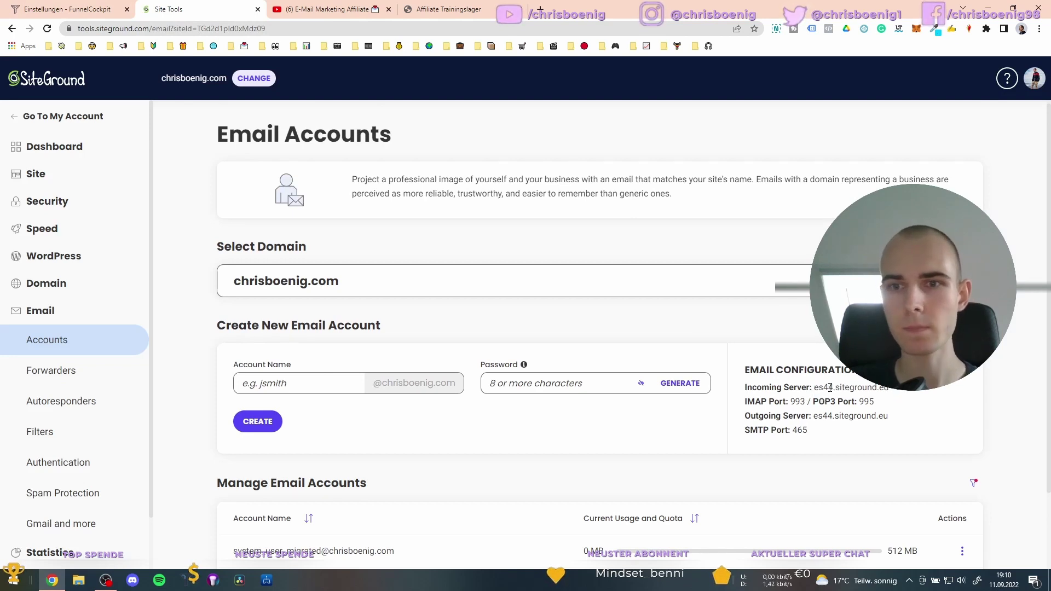
{"action": "left_click", "coordinate": [25, 9]}
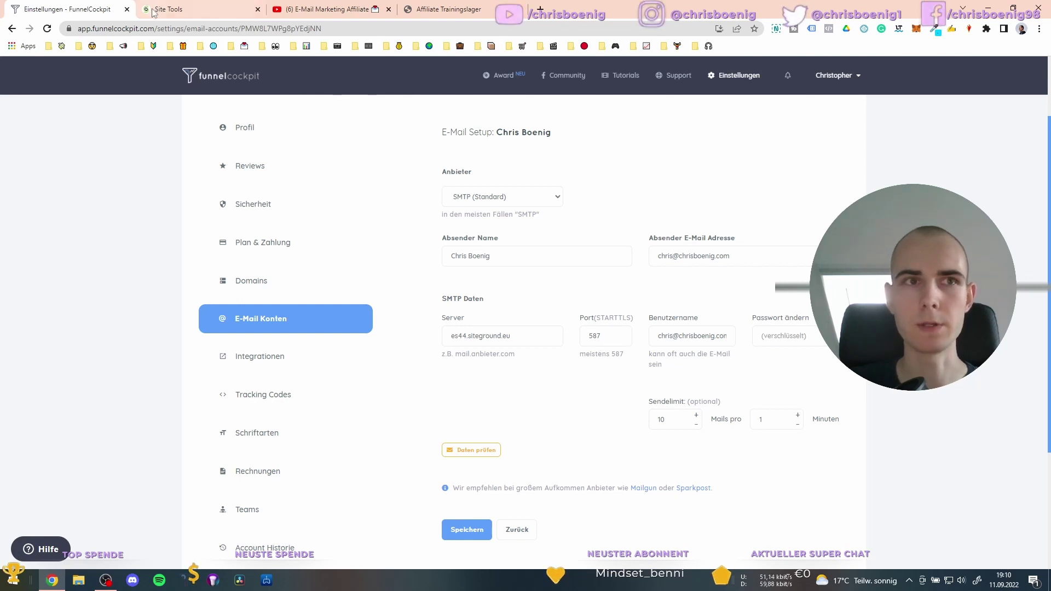
{"action": "left_click", "coordinate": [194, 8]}
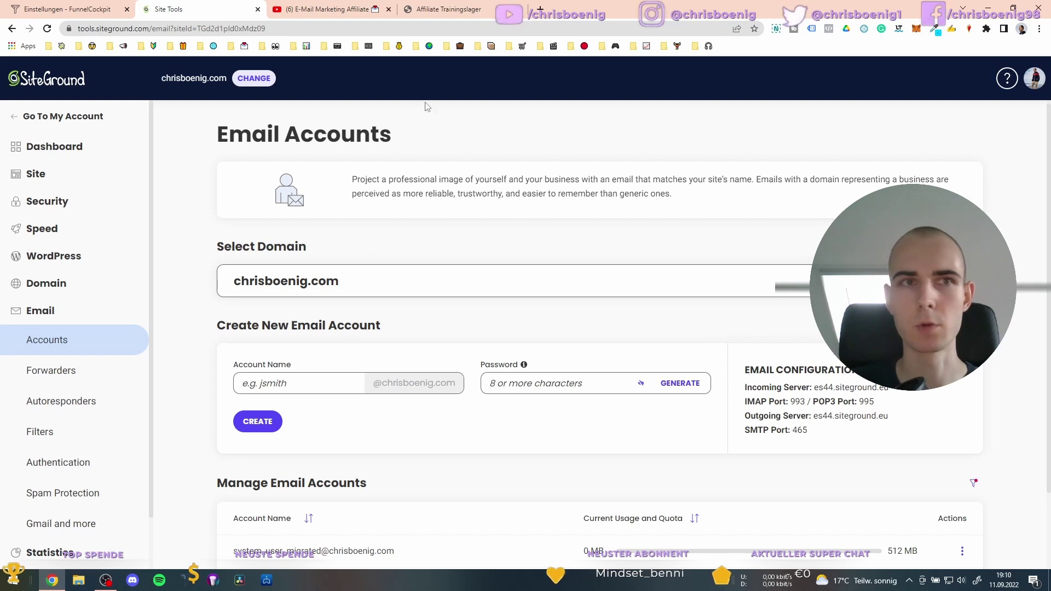
{"action": "left_click", "coordinate": [80, 8]}
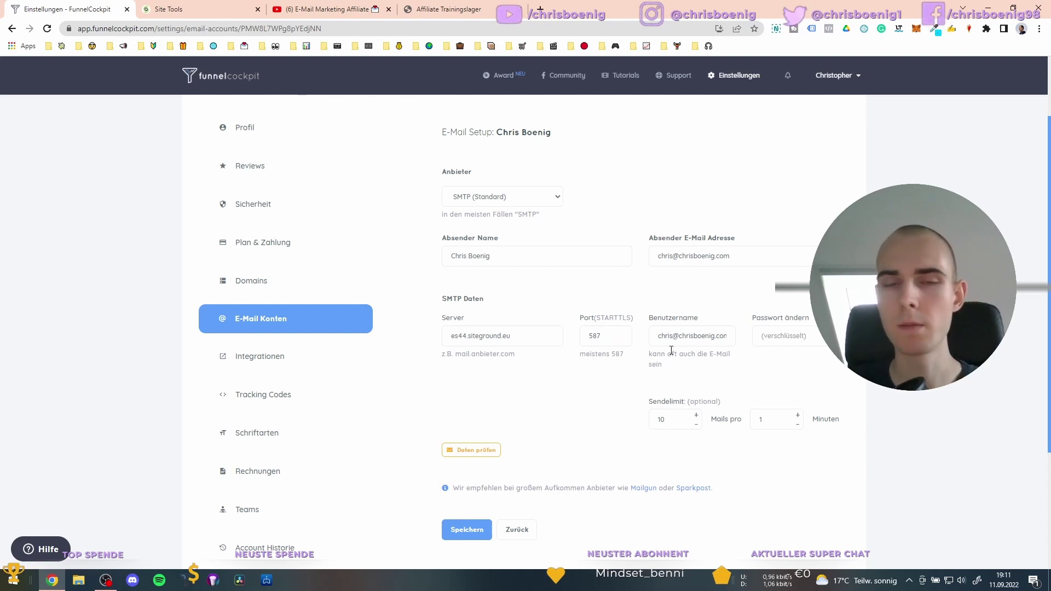
Compare the FunnelCockpit SMTP login fields with SiteGround's email accounts and show the available actions for the account with the 1500 MB quota
{"action": "scroll", "coordinate": [652, 258], "scroll_direction": "down", "scroll_amount": 2}
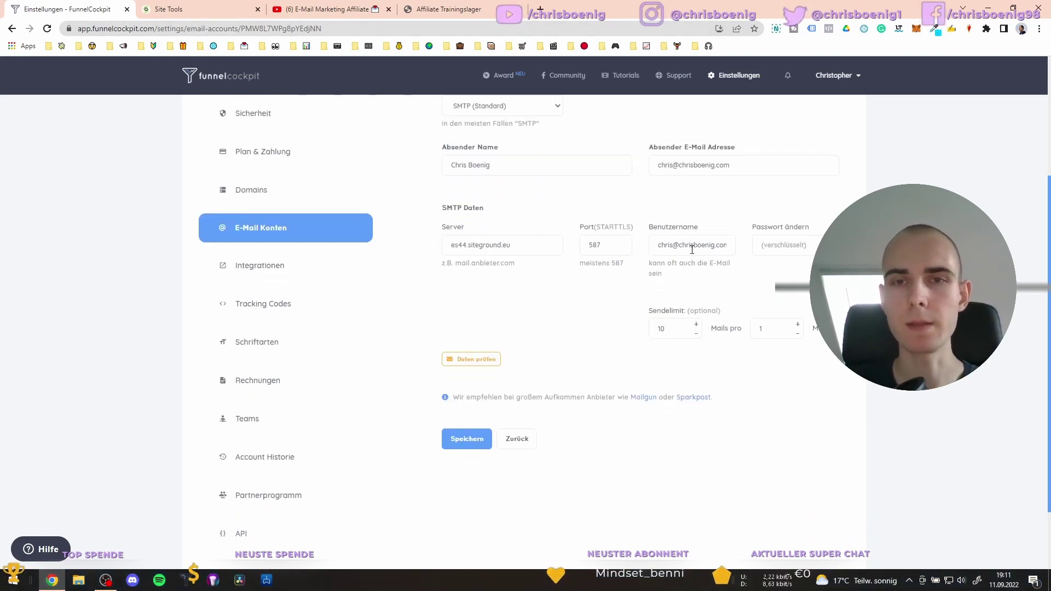
{"action": "left_click", "coordinate": [181, 9]}
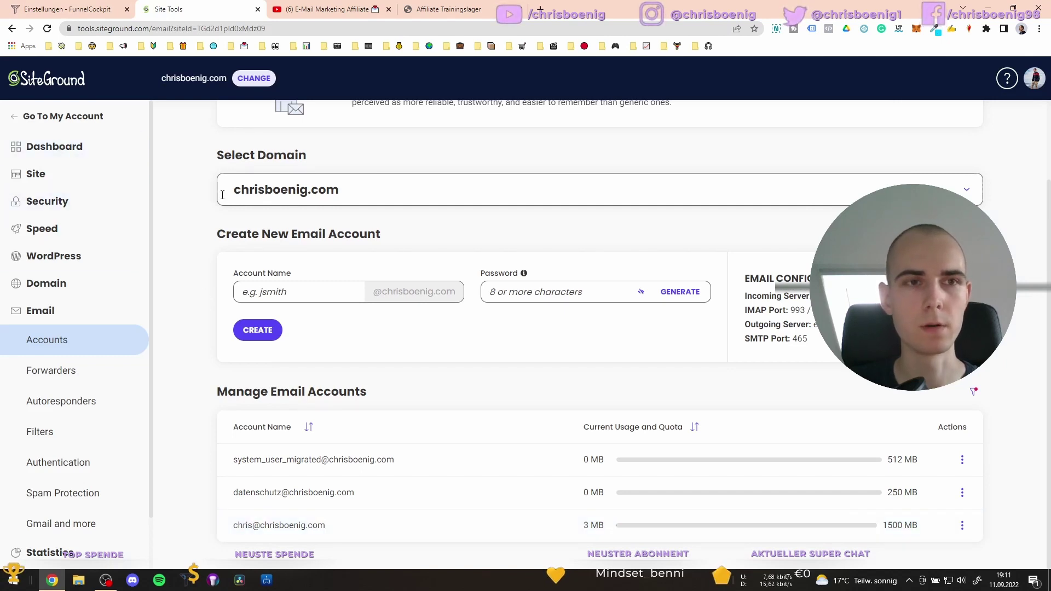
{"action": "left_click", "coordinate": [99, 9]}
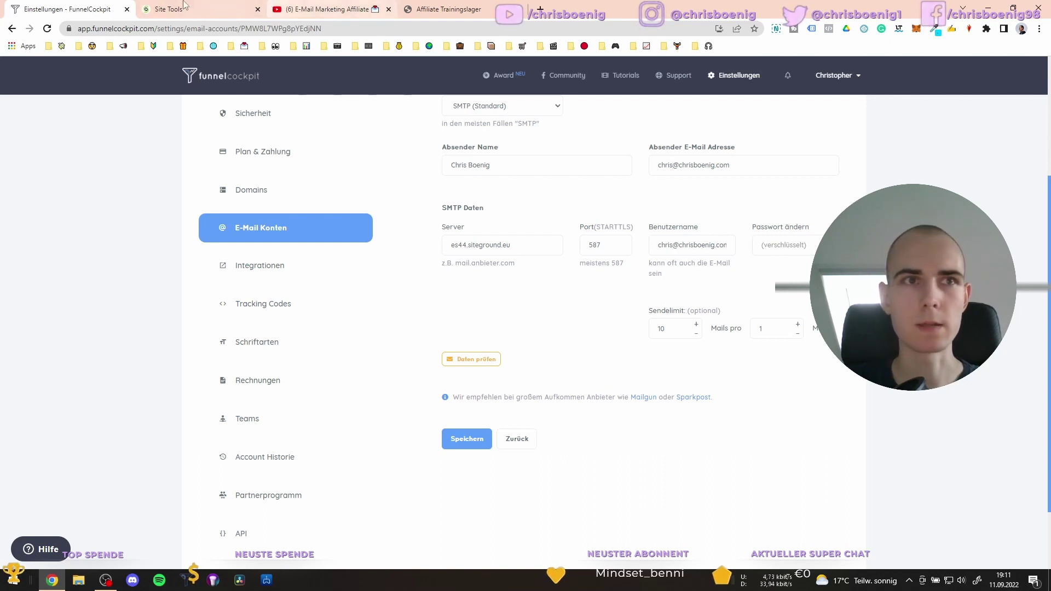
{"action": "left_click", "coordinate": [256, 6]}
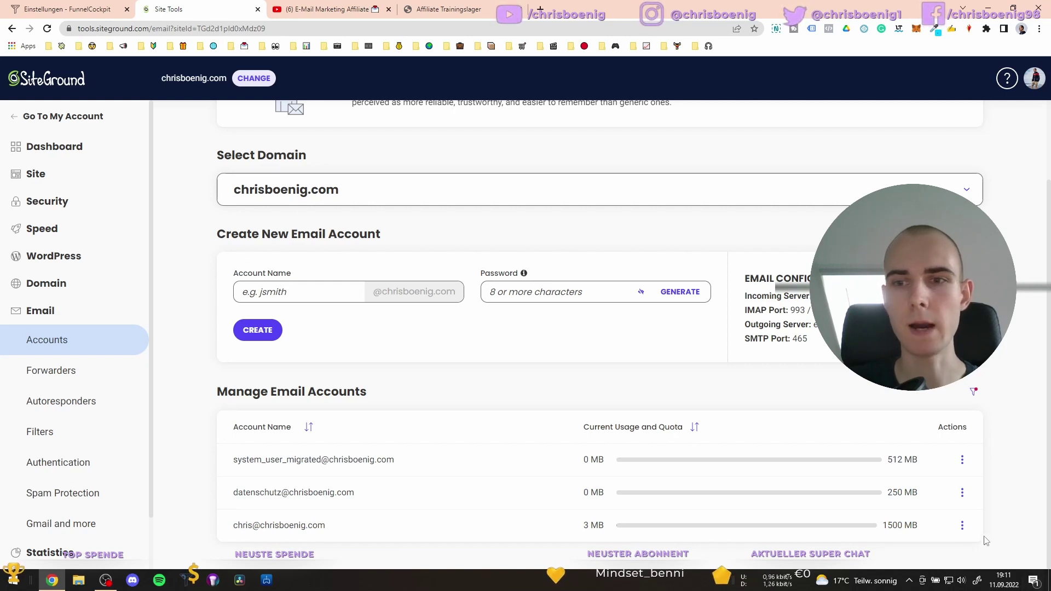
{"action": "left_click", "coordinate": [962, 527]}
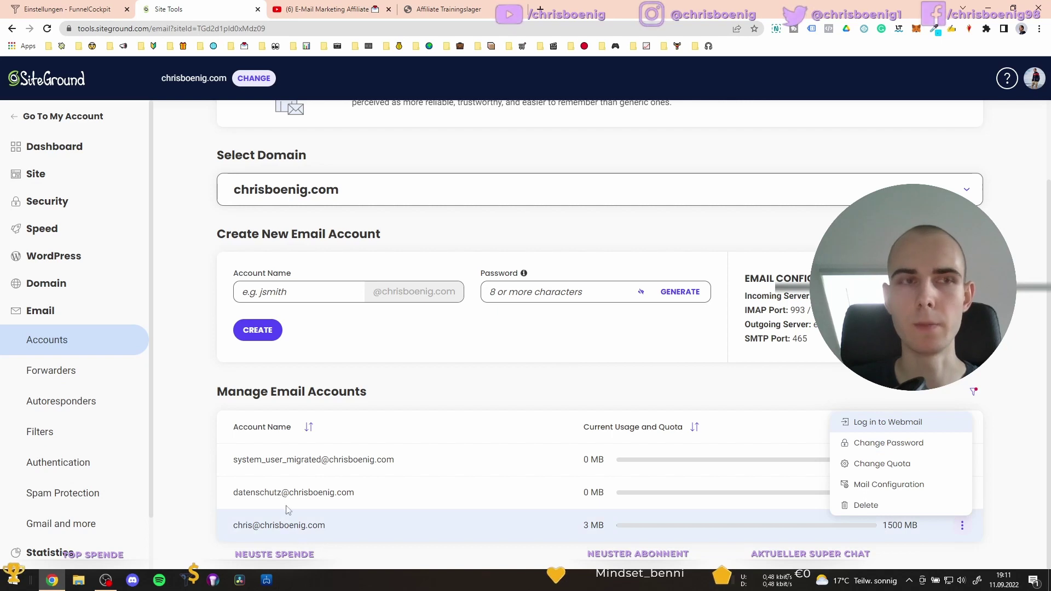
Return to FunnelCockpit, verify the account's SMTP data with a test, and dismiss the resulting notification
{"action": "key", "text": "ctrl+1"}
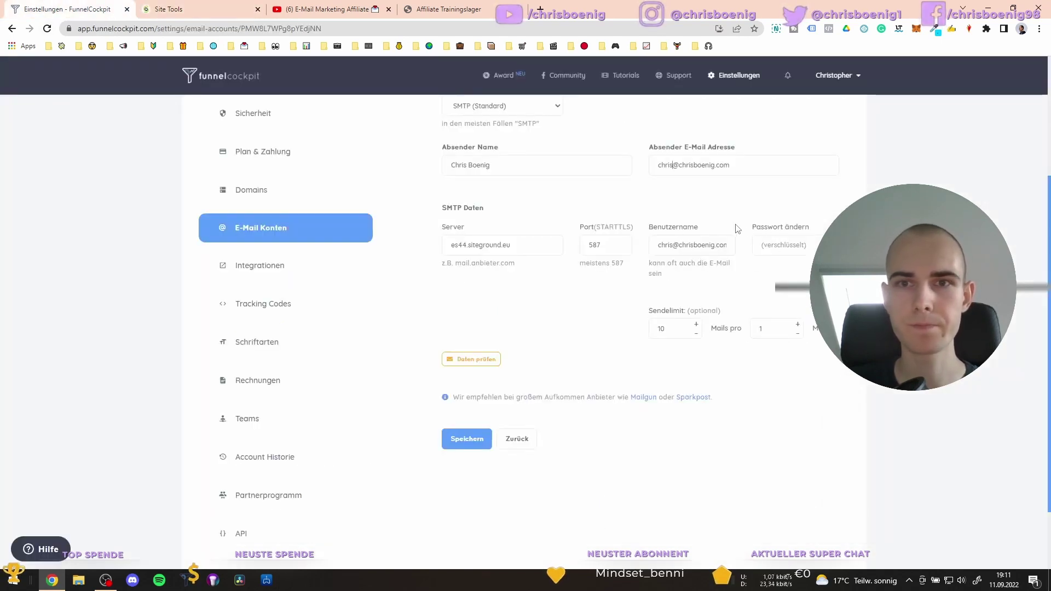
{"action": "scroll", "coordinate": [786, 265], "scroll_direction": "up", "scroll_amount": 2}
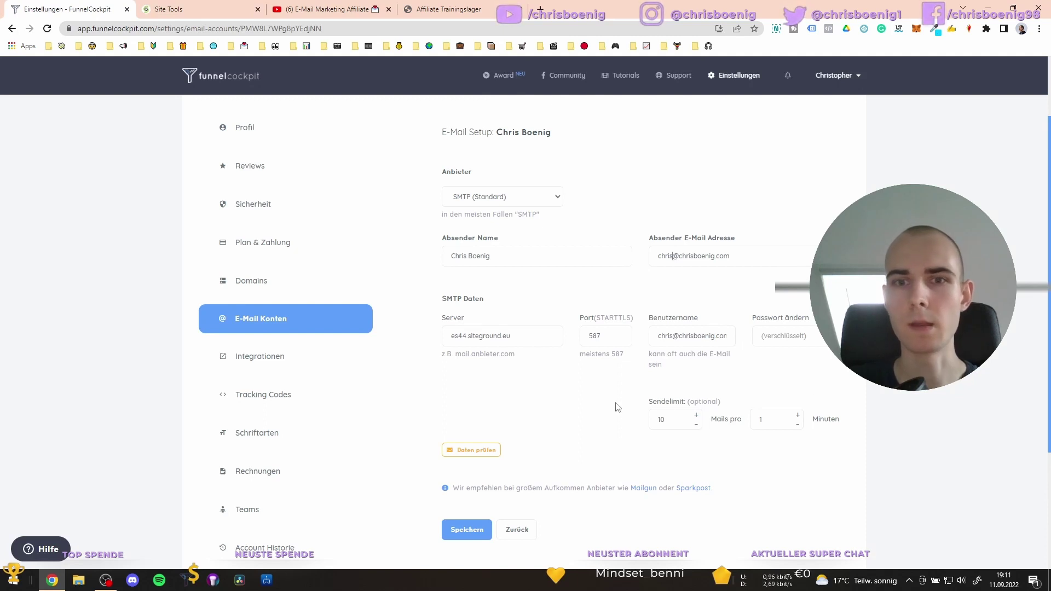
{"action": "scroll", "coordinate": [660, 404], "scroll_direction": "down", "scroll_amount": 2}
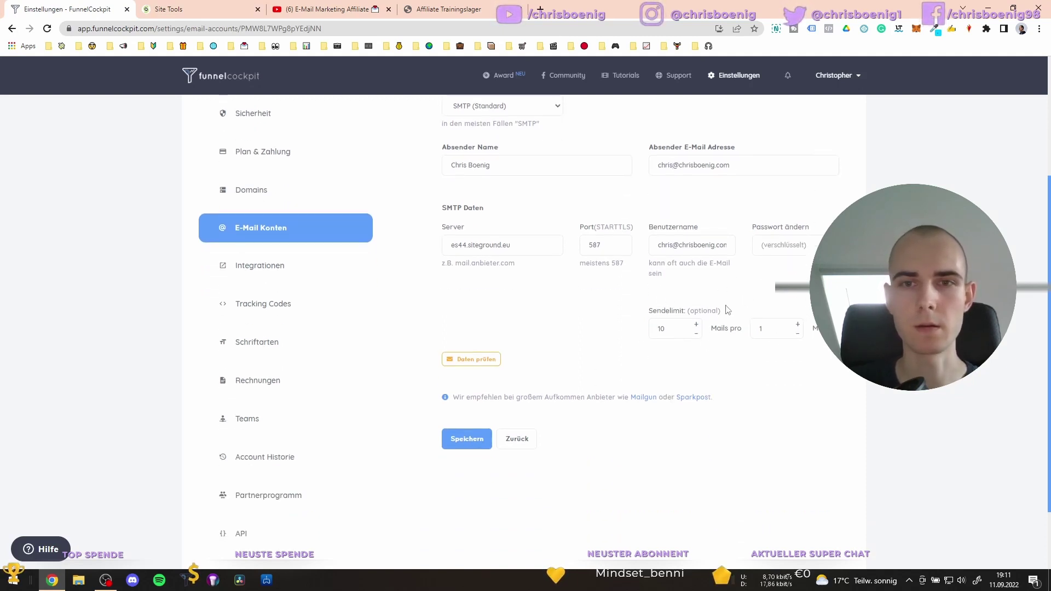
{"action": "scroll", "coordinate": [569, 368], "scroll_direction": "up", "scroll_amount": 4}
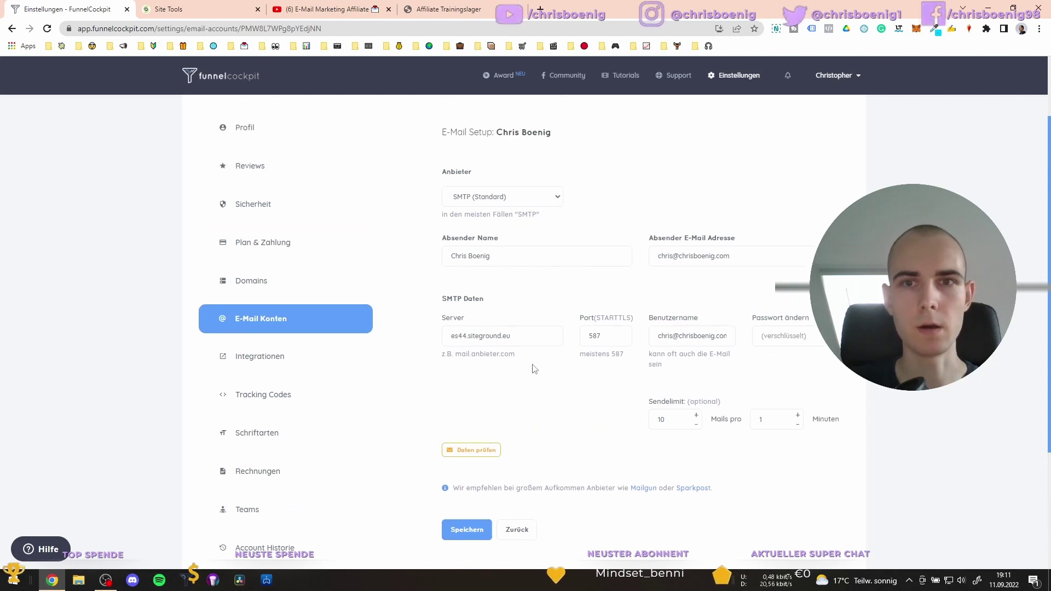
{"action": "scroll", "coordinate": [569, 368], "scroll_direction": "down", "scroll_amount": 4}
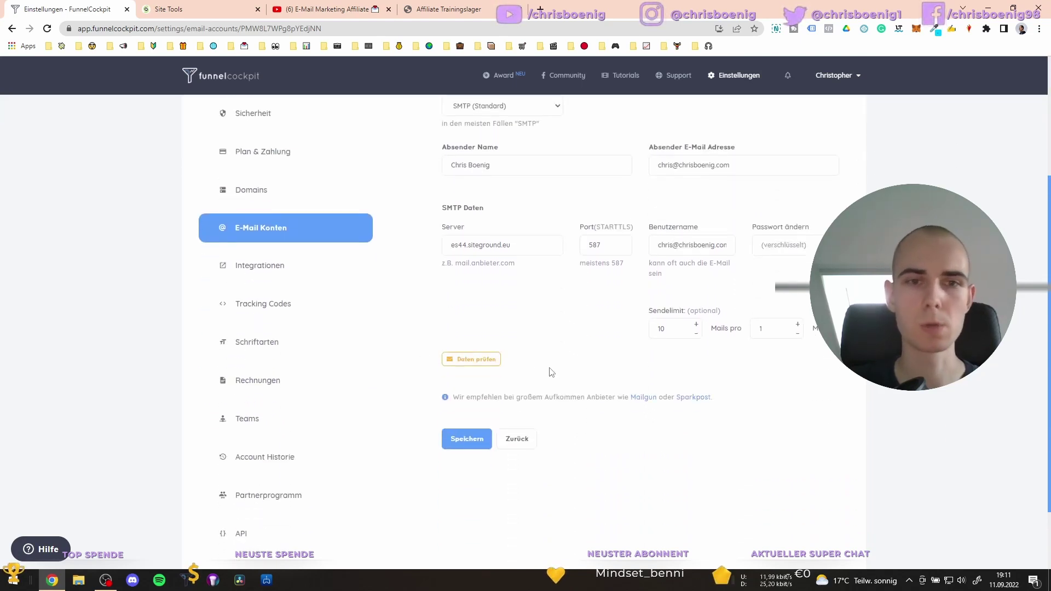
{"action": "left_click", "coordinate": [465, 363]}
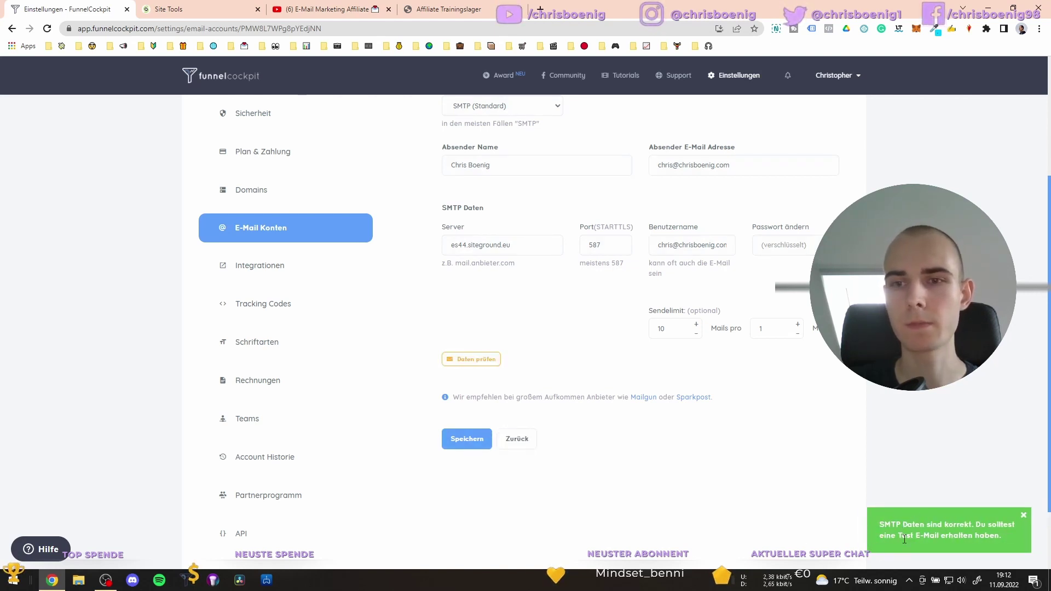
{"action": "left_click", "coordinate": [911, 518]}
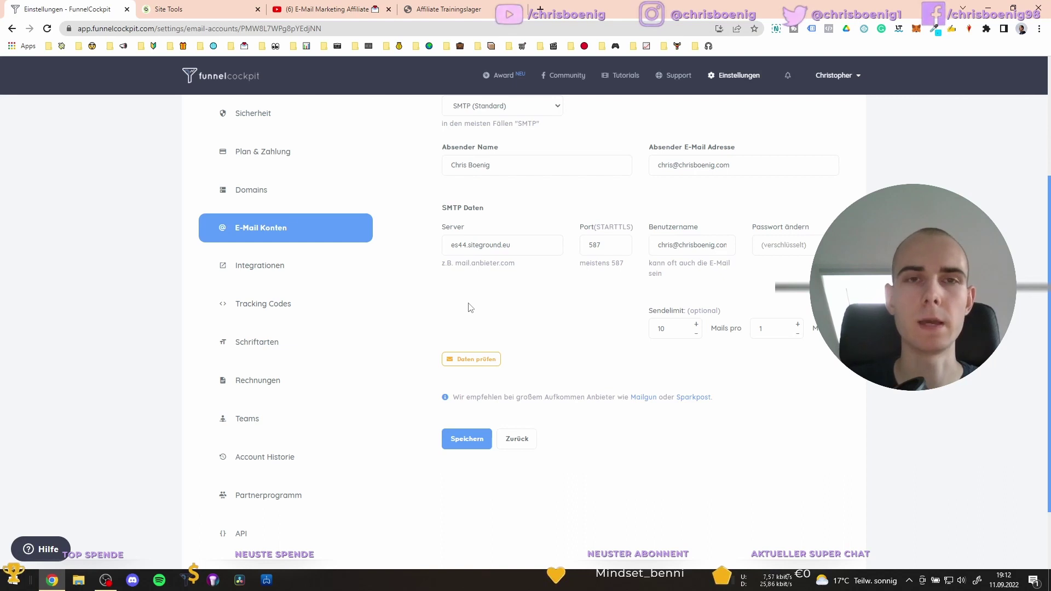
Review the complete e-mail setup form, from the provider and sender fields to the SMTP data and sending limit
{"action": "scroll", "coordinate": [411, 192], "scroll_direction": "up", "scroll_amount": 2}
{"action": "scroll", "coordinate": [408, 191], "scroll_direction": "up", "scroll_amount": 2}
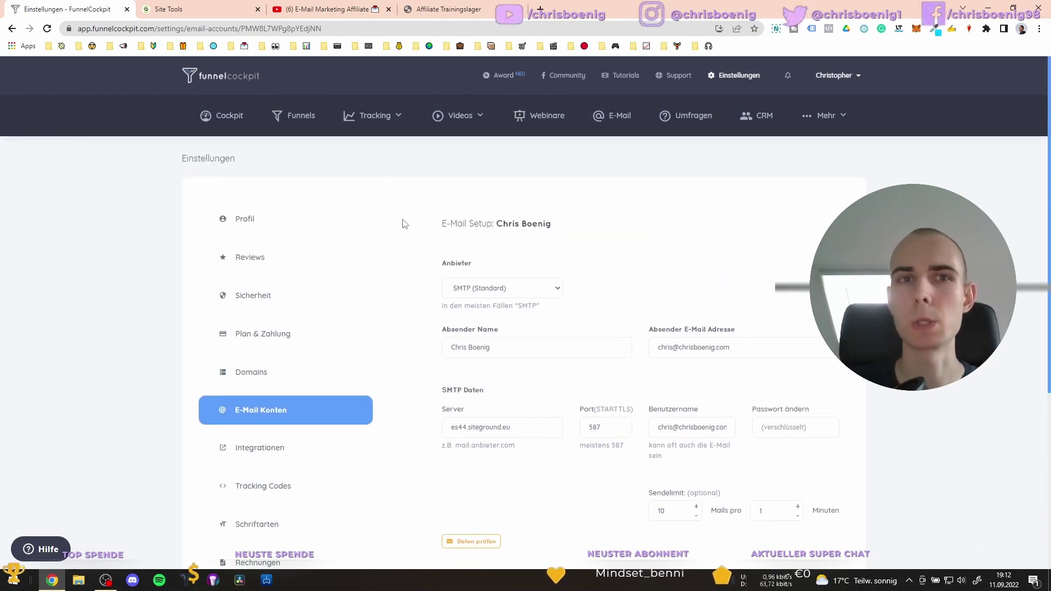
{"action": "scroll", "coordinate": [483, 193], "scroll_direction": "down", "scroll_amount": 2}
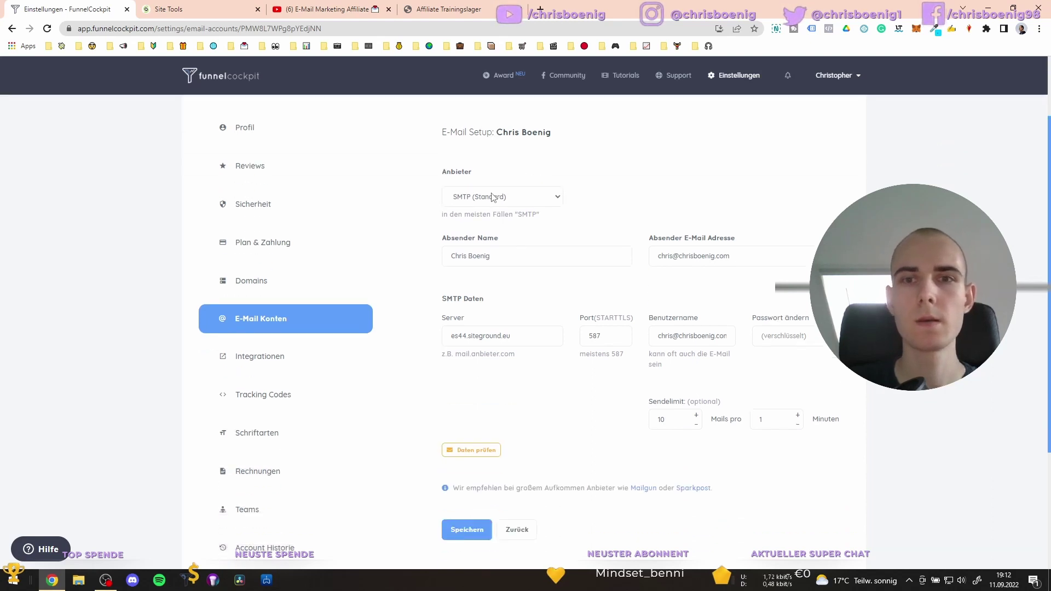
{"action": "scroll", "coordinate": [560, 214], "scroll_direction": "up", "scroll_amount": 2}
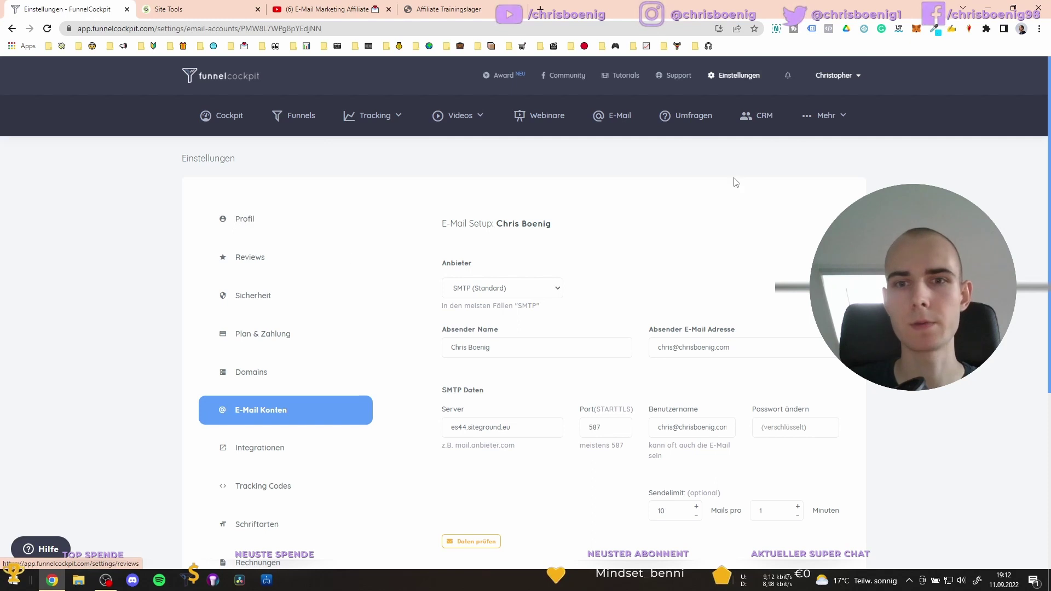
{"action": "scroll", "coordinate": [734, 182], "scroll_direction": "down", "scroll_amount": 2}
{"action": "scroll", "coordinate": [558, 364], "scroll_direction": "down", "scroll_amount": 3}
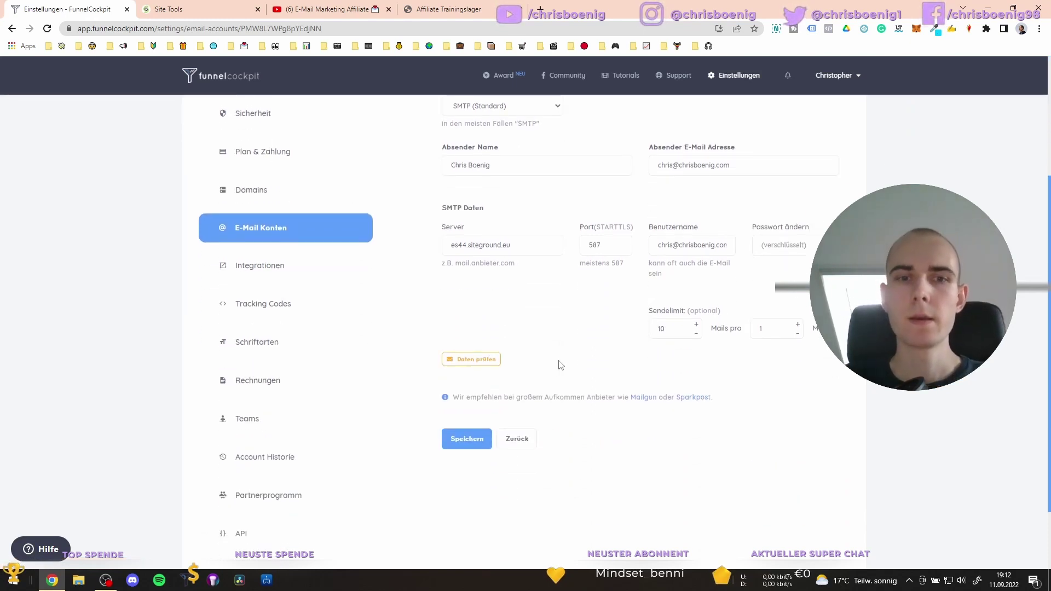
{"action": "scroll", "coordinate": [545, 359], "scroll_direction": "up", "scroll_amount": 2}
{"action": "scroll", "coordinate": [546, 359], "scroll_direction": "up", "scroll_amount": 2}
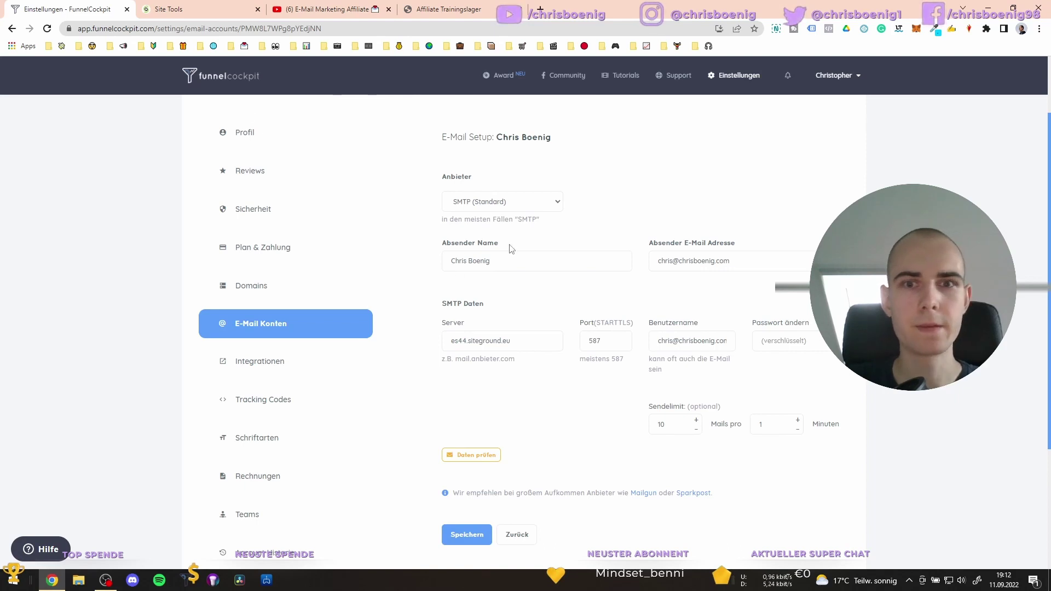
Highlight the words "großem Aufkommen" in the note recommending Mailgun or Sparkpost
{"action": "left_click_drag", "start_coordinate": [519, 495], "coordinate": [586, 494]}
{"action": "left_click", "coordinate": [504, 501]}
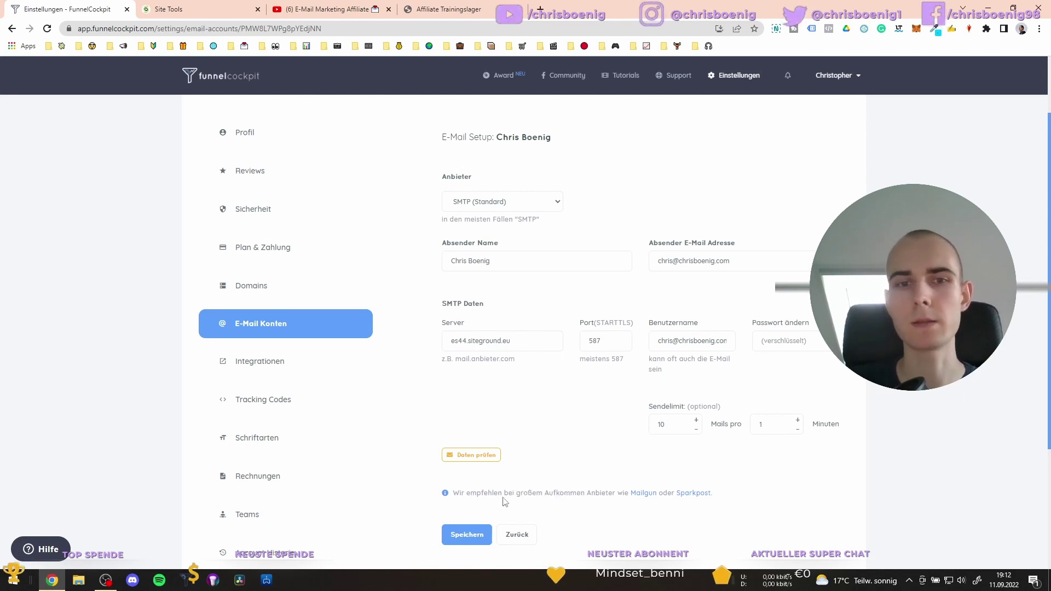
{"action": "left_click_drag", "start_coordinate": [516, 495], "coordinate": [586, 495]}
{"action": "left_click", "coordinate": [524, 495]}
{"action": "left_click", "coordinate": [582, 493]}
{"action": "left_click", "coordinate": [558, 508]}
{"action": "left_click_drag", "start_coordinate": [517, 495], "coordinate": [582, 494]}
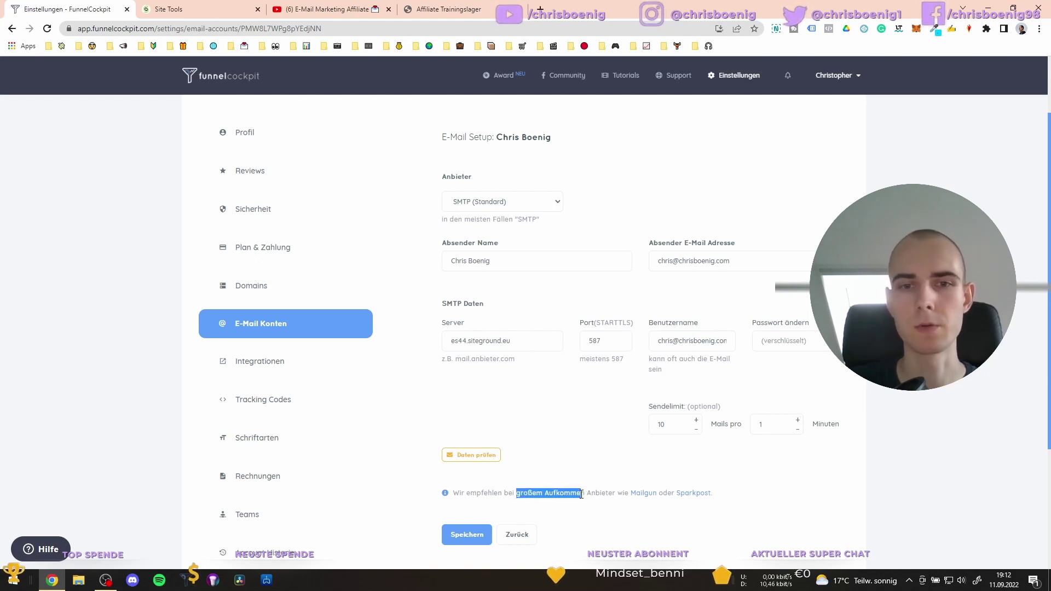
Check SiteGround's email accounts page once more and review the FunnelCockpit e-mail setup form from the provider field to the save option
{"action": "left_click", "coordinate": [586, 498]}
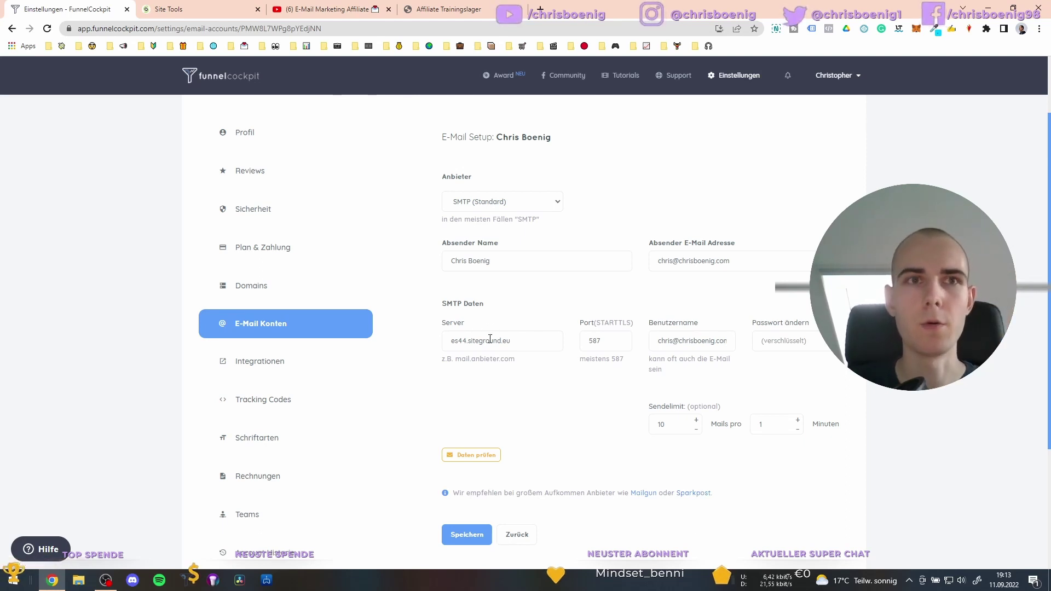
{"action": "left_click", "coordinate": [190, 9]}
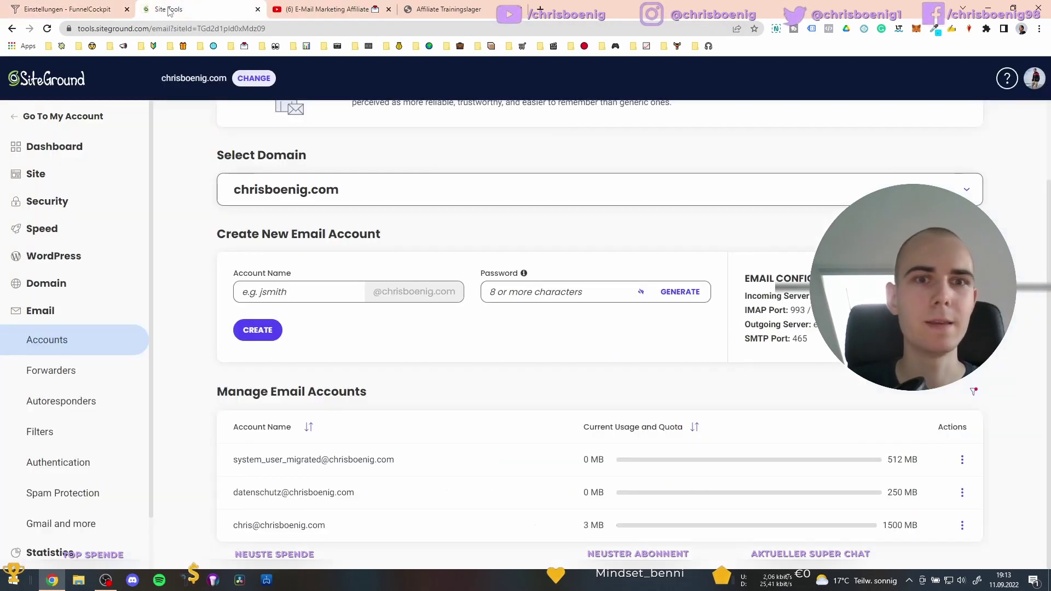
{"action": "left_click", "coordinate": [98, 5]}
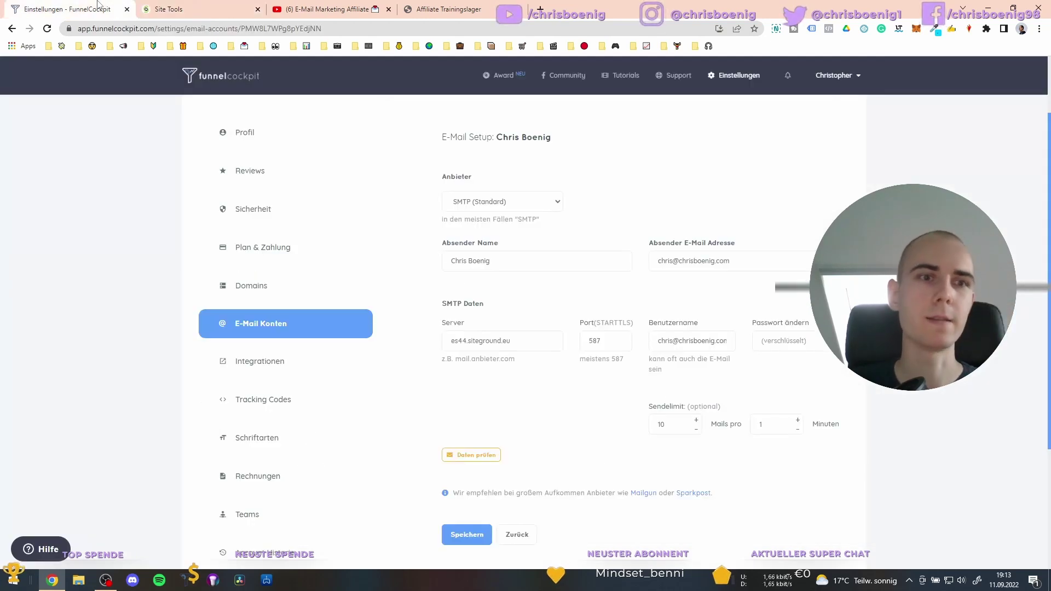
{"action": "scroll", "coordinate": [475, 260], "scroll_direction": "up", "scroll_amount": 2}
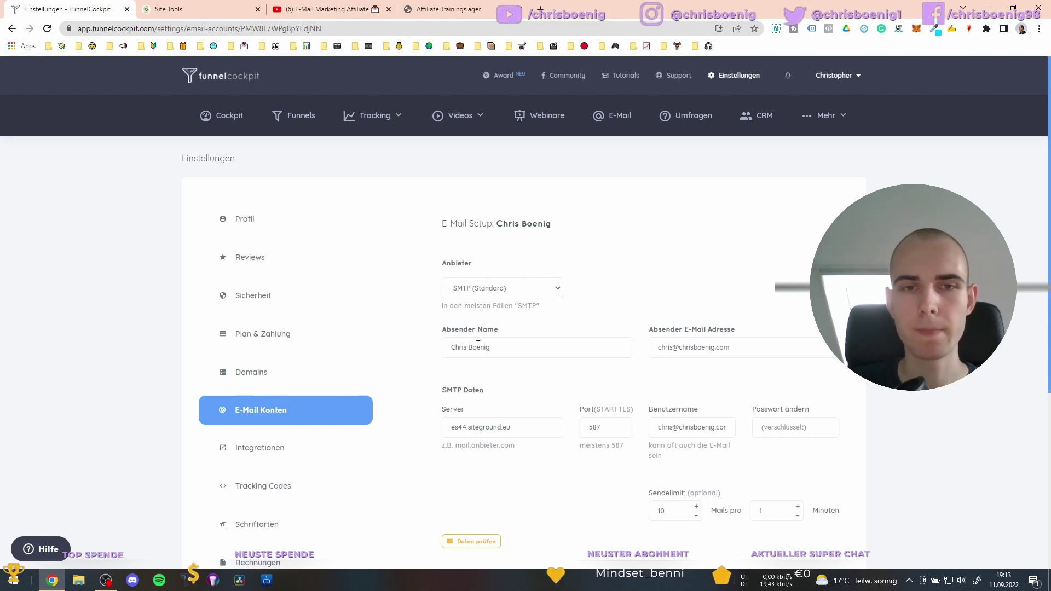
{"action": "scroll", "coordinate": [550, 359], "scroll_direction": "down", "scroll_amount": 2}
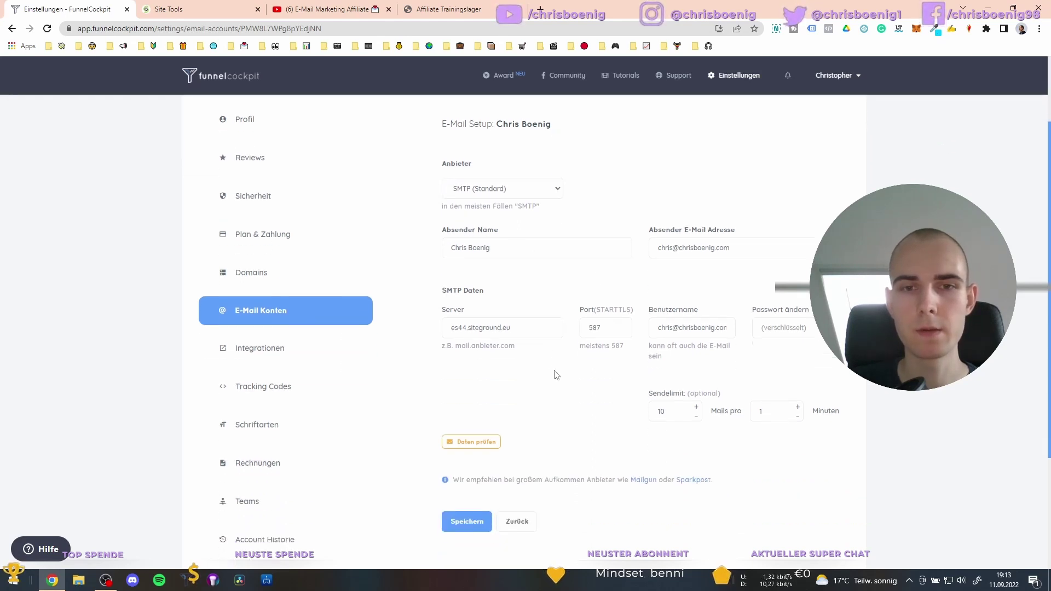
{"action": "scroll", "coordinate": [556, 375], "scroll_direction": "down", "scroll_amount": 2}
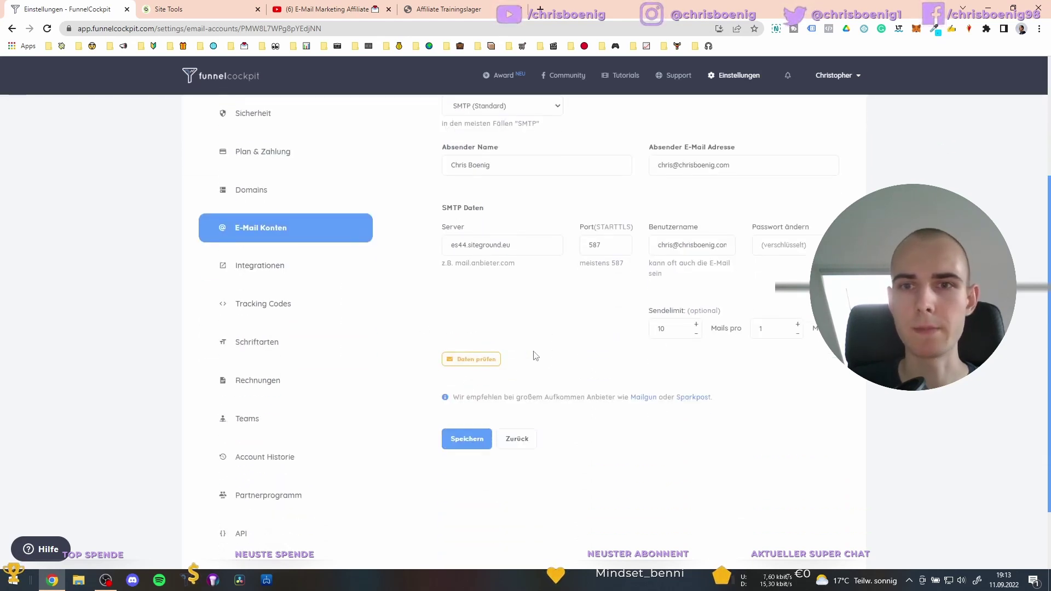
{"action": "scroll", "coordinate": [535, 356], "scroll_direction": "up", "scroll_amount": 2}
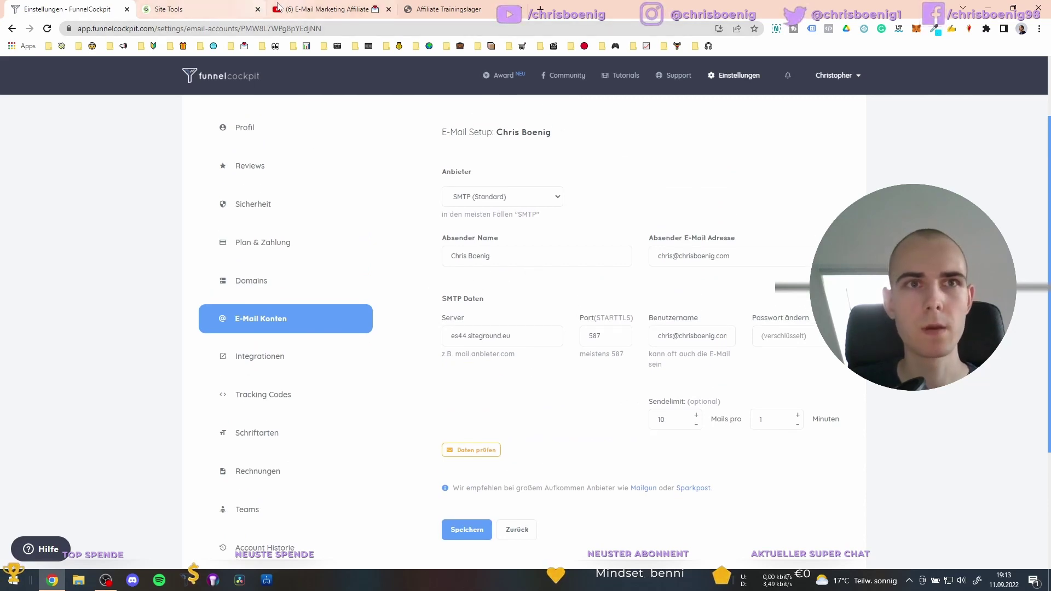
Show the "E-Mail Marketing Affiliate" playlist on YouTube and the "5 E-Mail Mods" course on the Affiliate Trainingslager site
{"action": "left_click", "coordinate": [327, 9]}
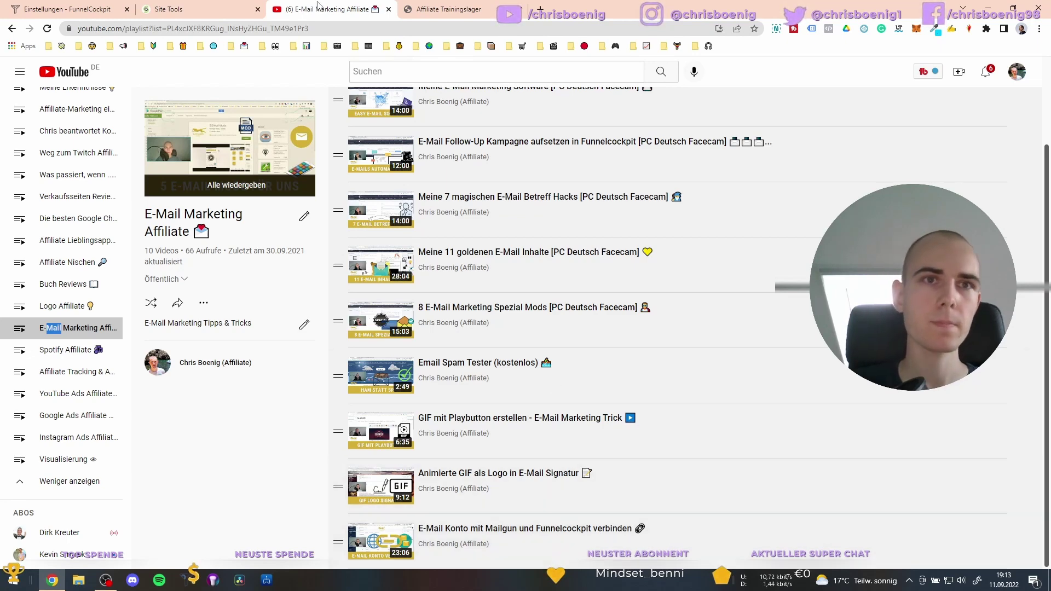
{"action": "left_click", "coordinate": [444, 9]}
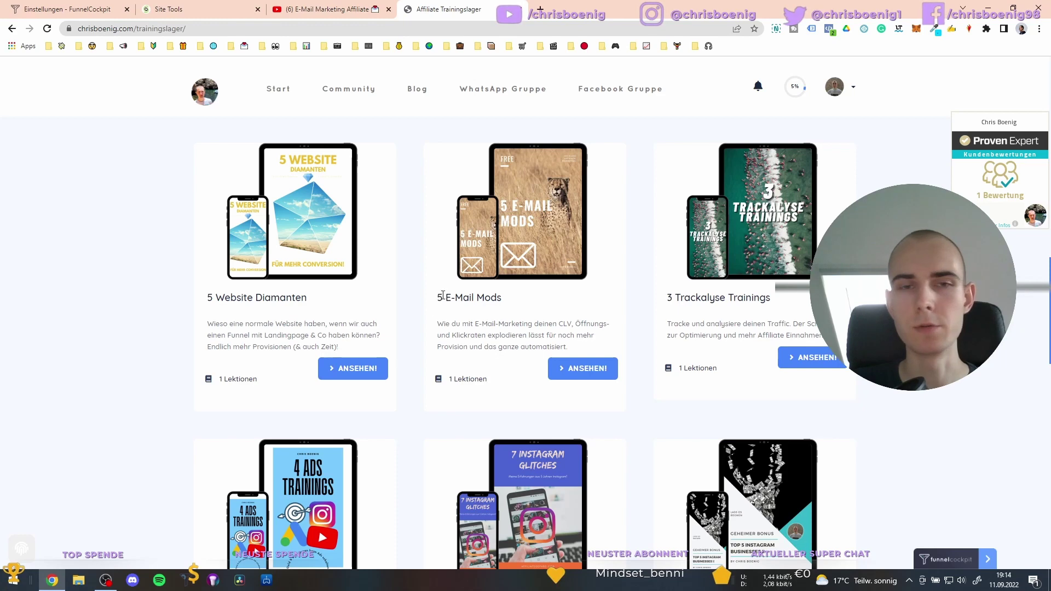
{"action": "scroll", "coordinate": [482, 296], "scroll_direction": "up", "scroll_amount": 2}
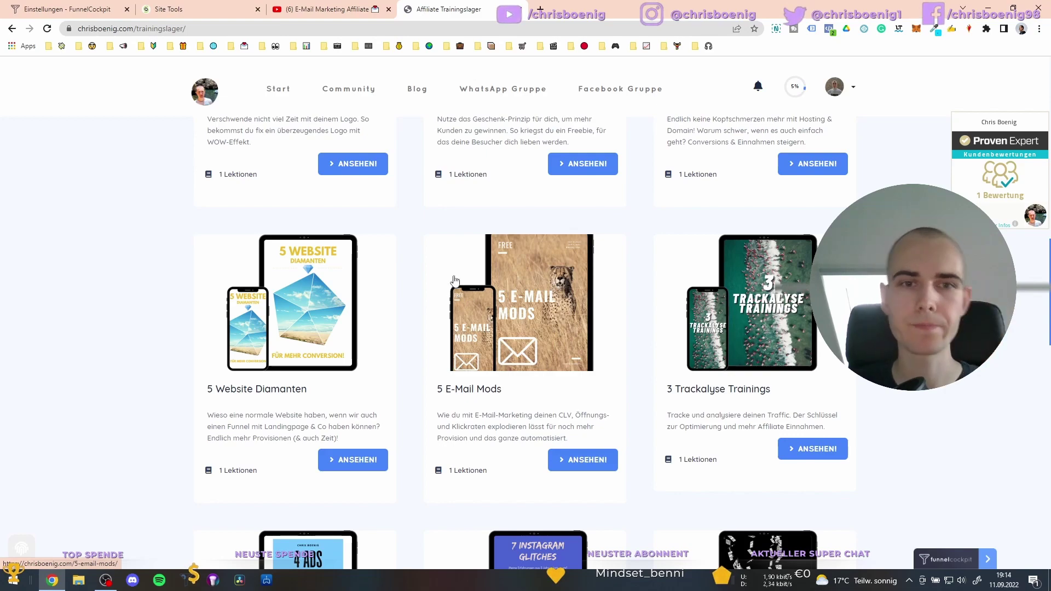
{"action": "scroll", "coordinate": [558, 437], "scroll_direction": "up", "scroll_amount": 2}
{"action": "scroll", "coordinate": [558, 436], "scroll_direction": "up", "scroll_amount": 12}
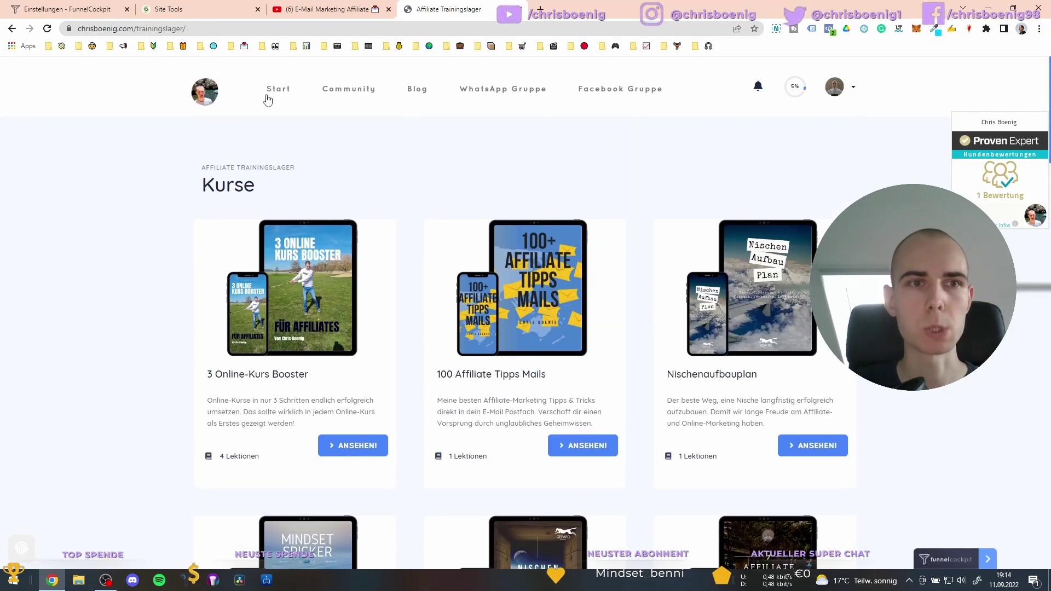
Look through the Affiliate Trainingslager course overview from the "Kurse" heading to the footer and back, and minimize the browser window
{"action": "triple_click", "coordinate": [245, 170]}
{"action": "left_click", "coordinate": [253, 173]}
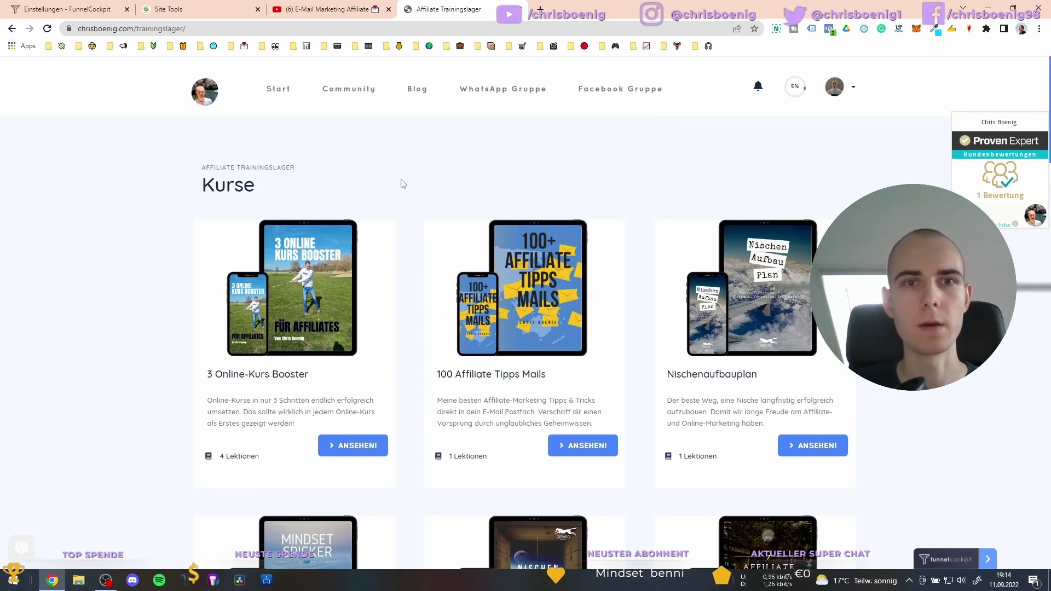
{"action": "scroll", "coordinate": [425, 200], "scroll_direction": "down", "scroll_amount": 20}
{"action": "scroll", "coordinate": [405, 199], "scroll_direction": "down", "scroll_amount": 11}
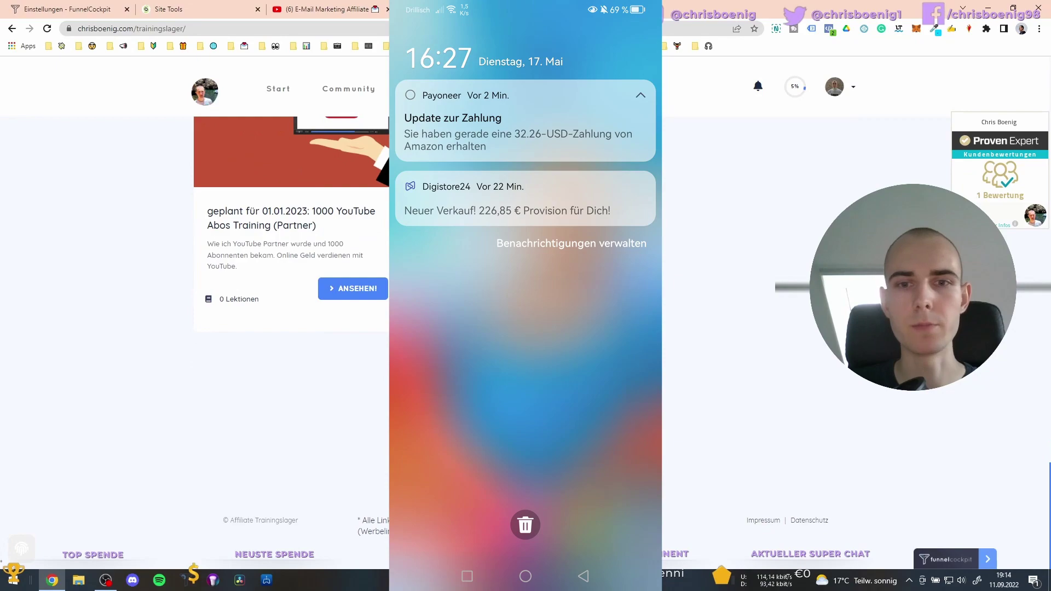
{"action": "scroll", "coordinate": [525, 328], "scroll_direction": "up", "scroll_amount": 10}
{"action": "scroll", "coordinate": [438, 212], "scroll_direction": "up", "scroll_amount": 10}
{"action": "scroll", "coordinate": [439, 212], "scroll_direction": "up", "scroll_amount": 10}
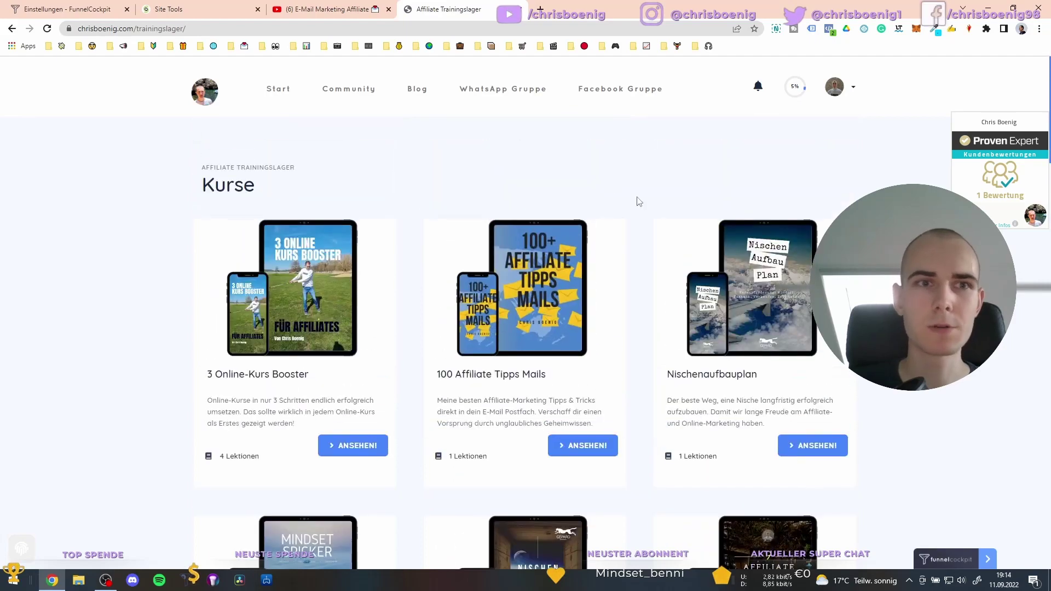
{"action": "left_click", "coordinate": [985, 8]}
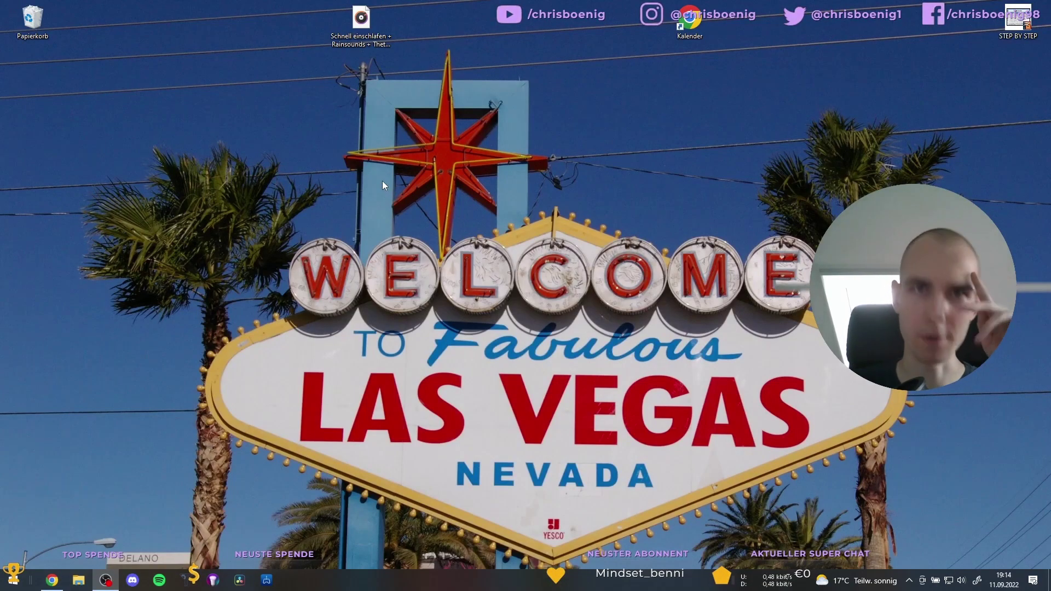